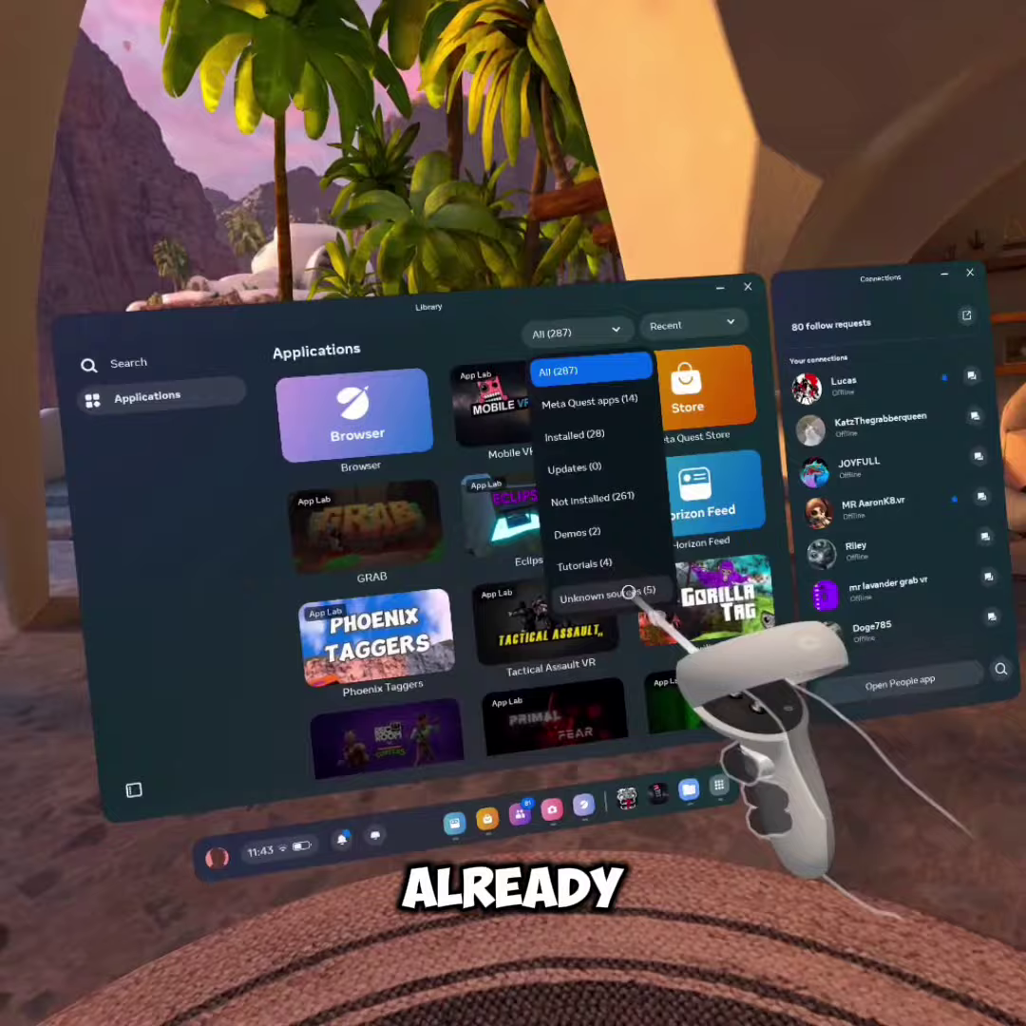
Filter the Library to Unknown sources, then uninstall Lethal Ape 7 and confirm
click(629, 593)
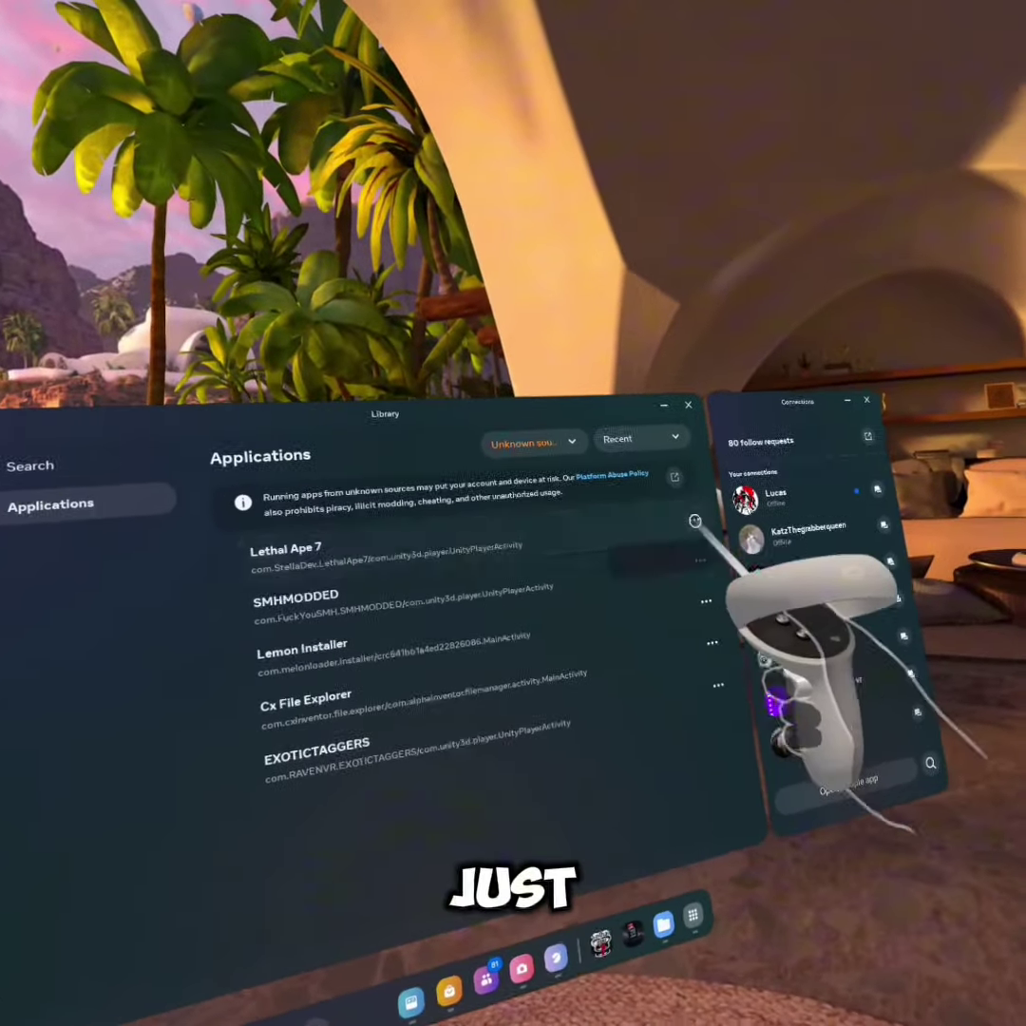
click(876, 561)
click(714, 524)
click(600, 604)
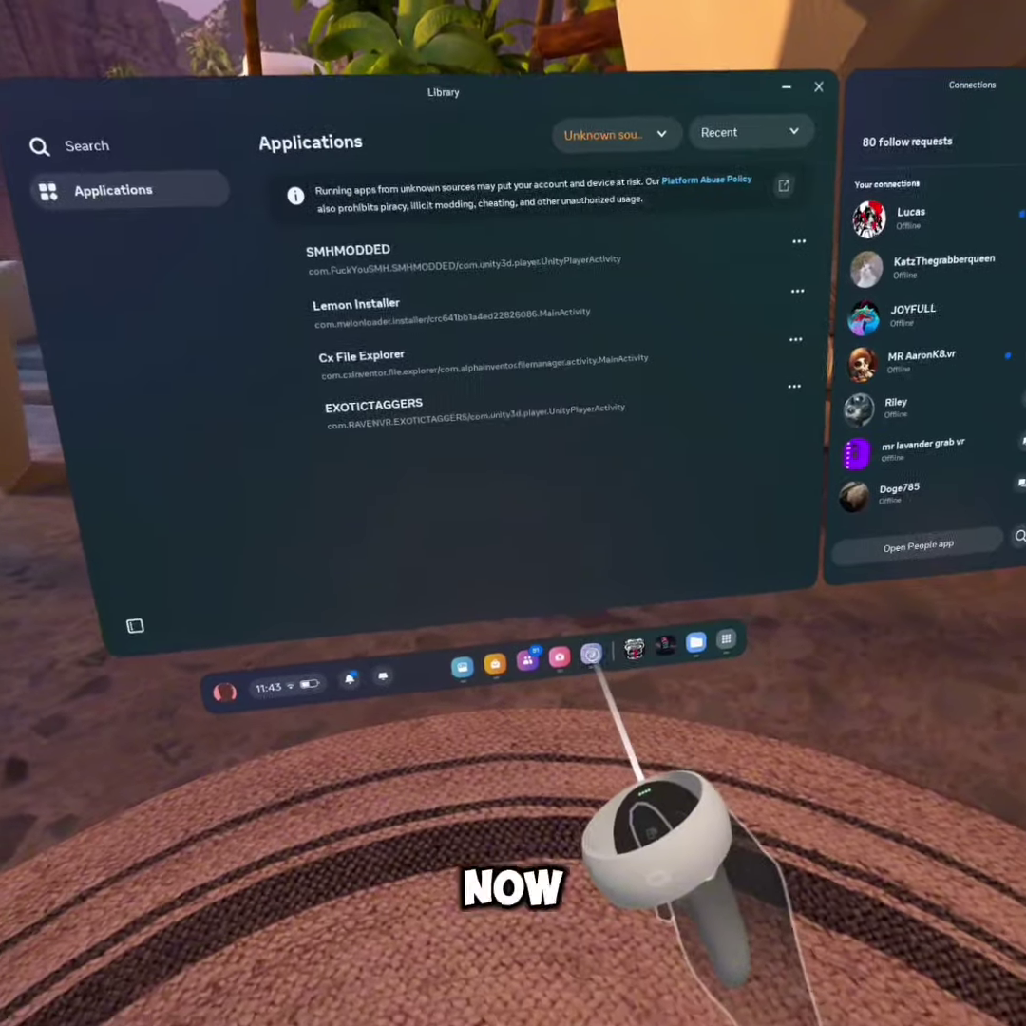
Return to the YouTube tab and open the LanzyVR channel from the lanzyvr search results
click(607, 708)
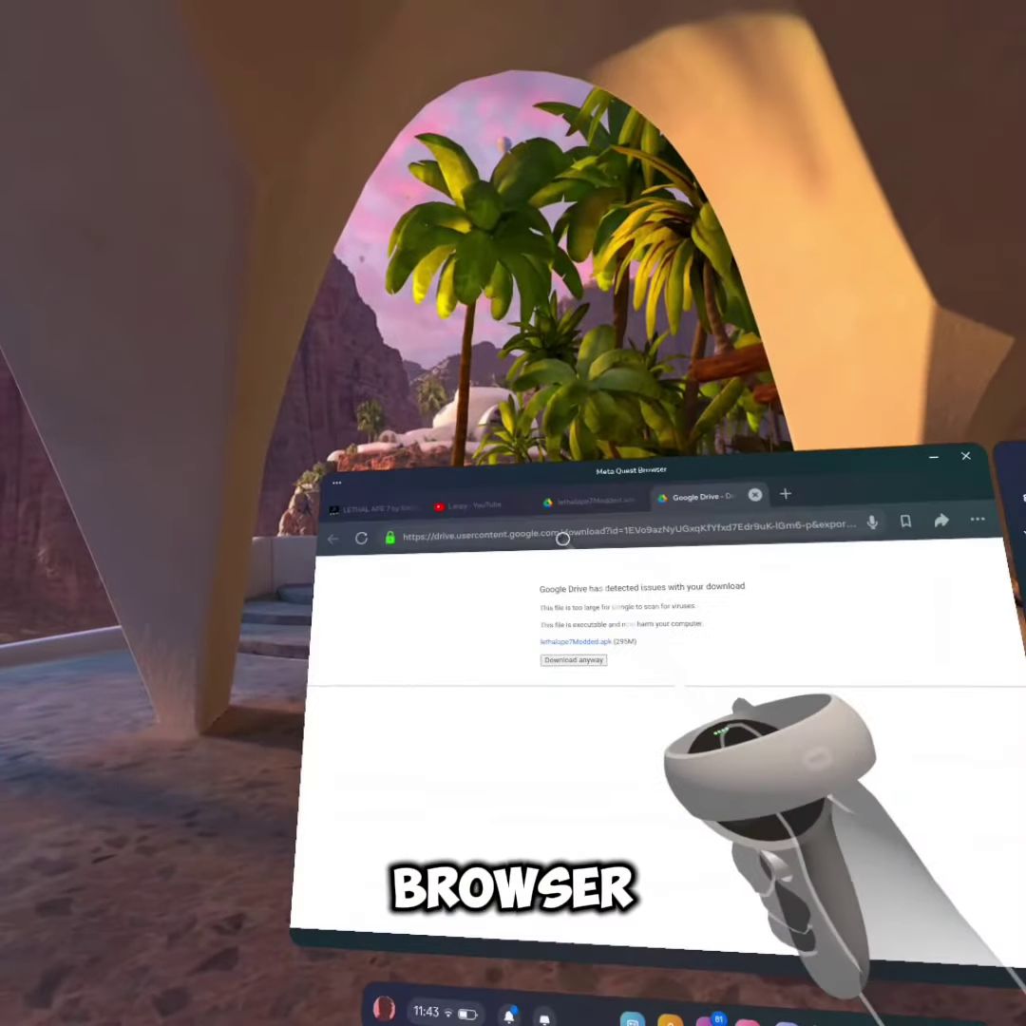
click(489, 490)
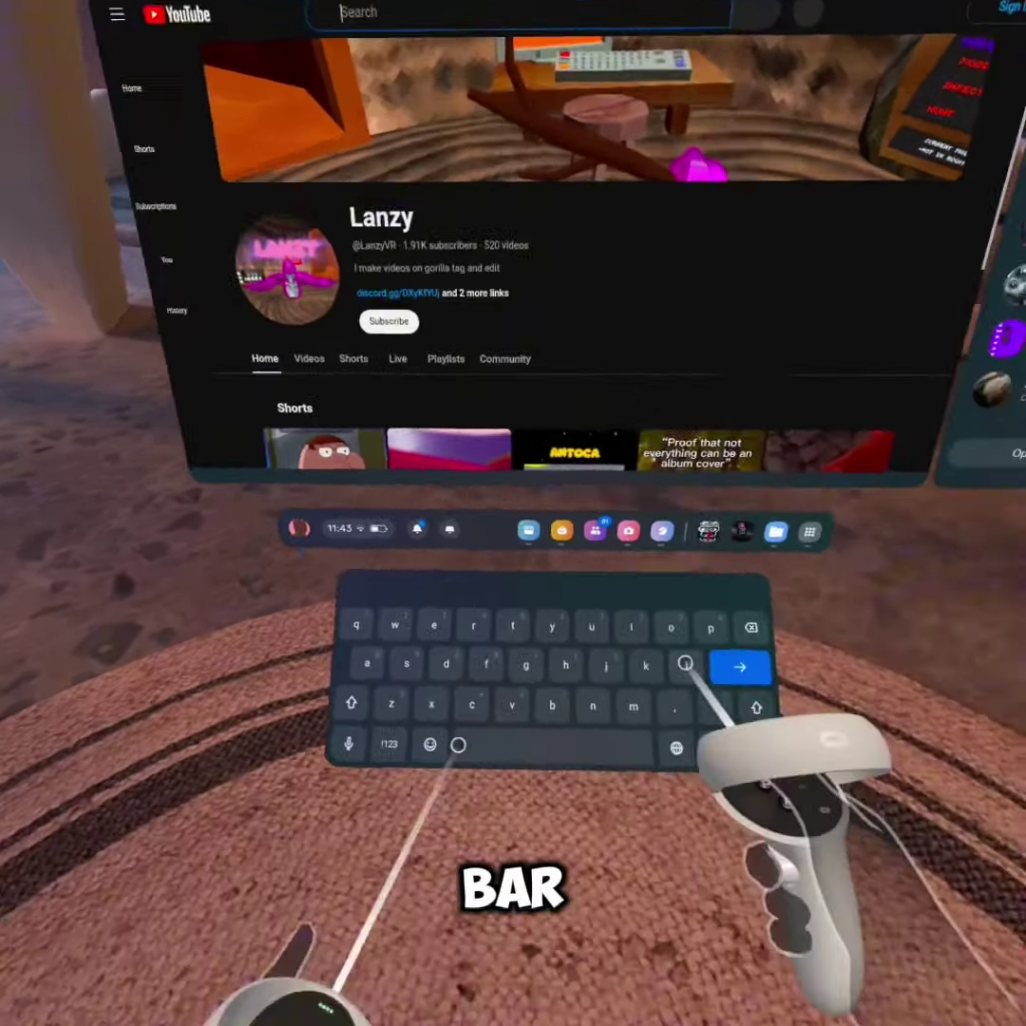
text(lanzy)
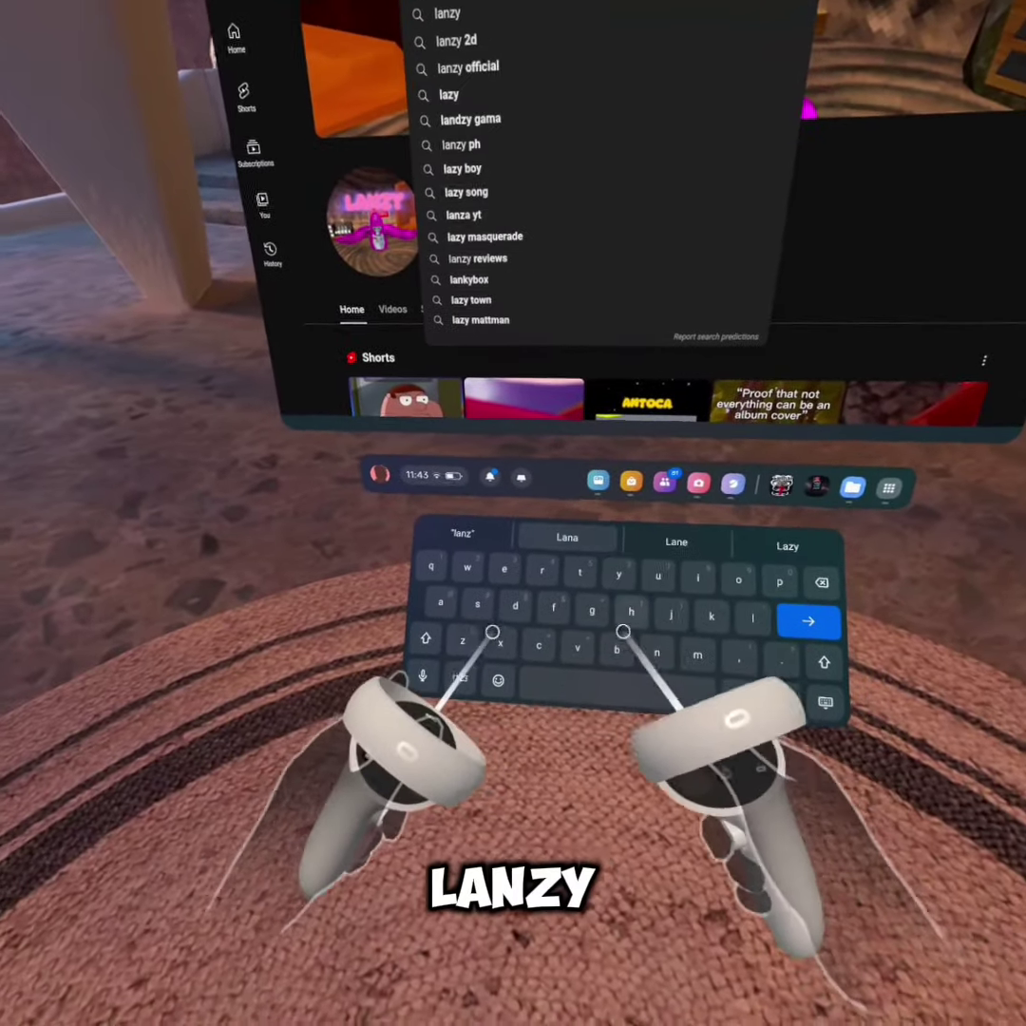
text(vr)
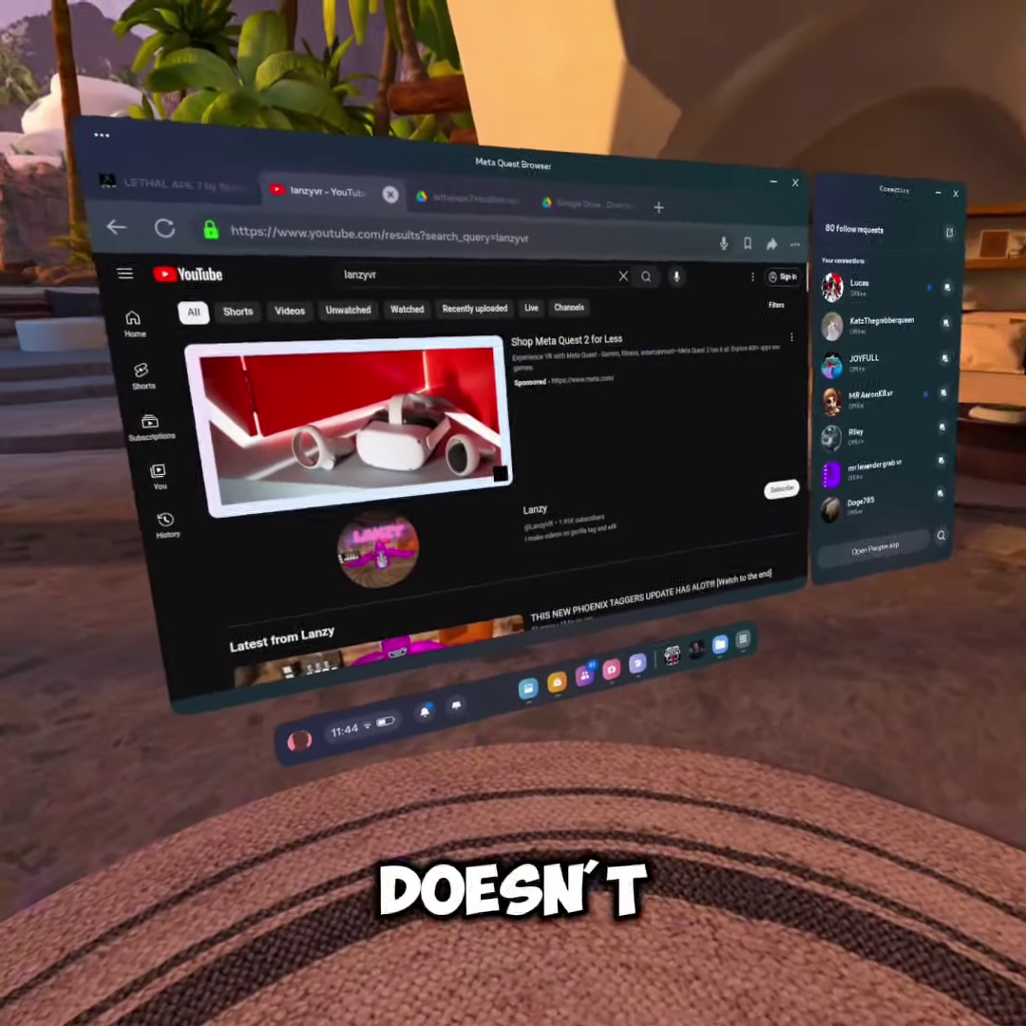
click(781, 489)
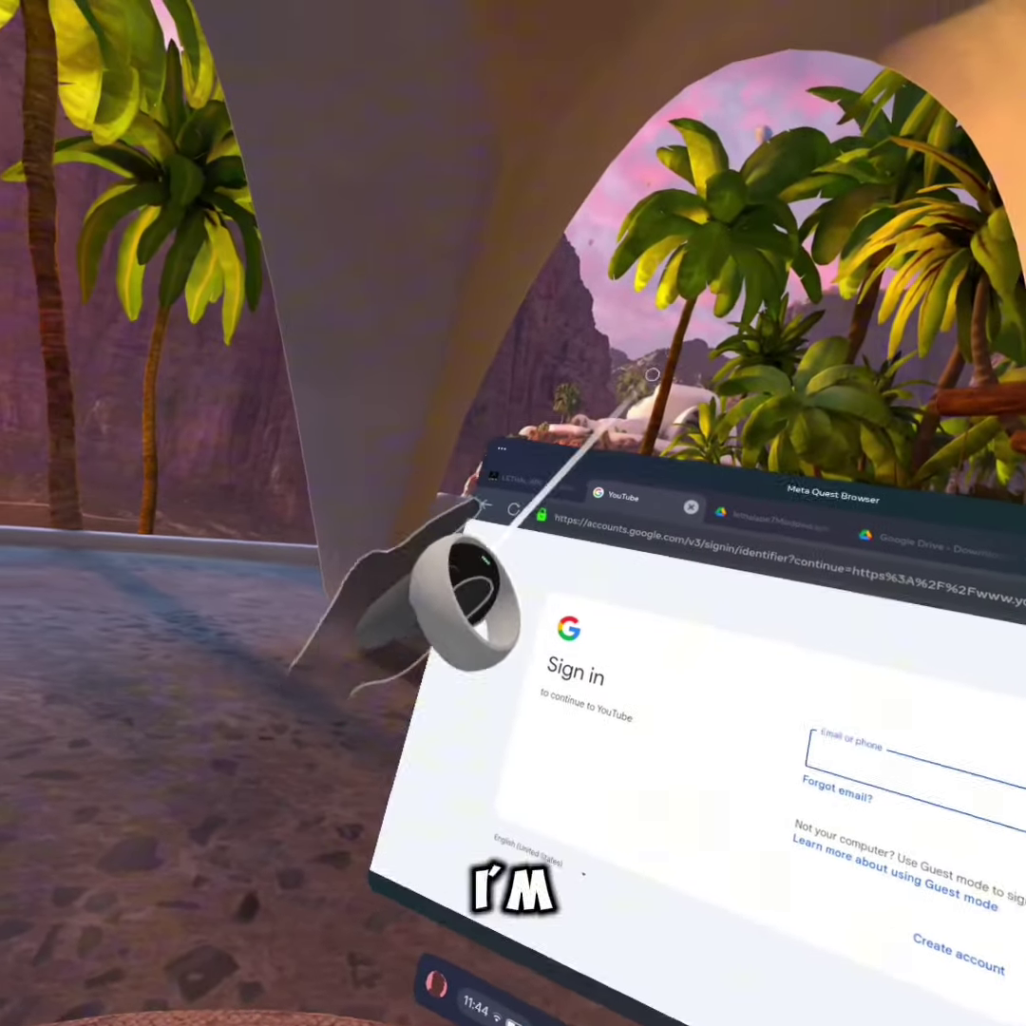
key(alt+Left)
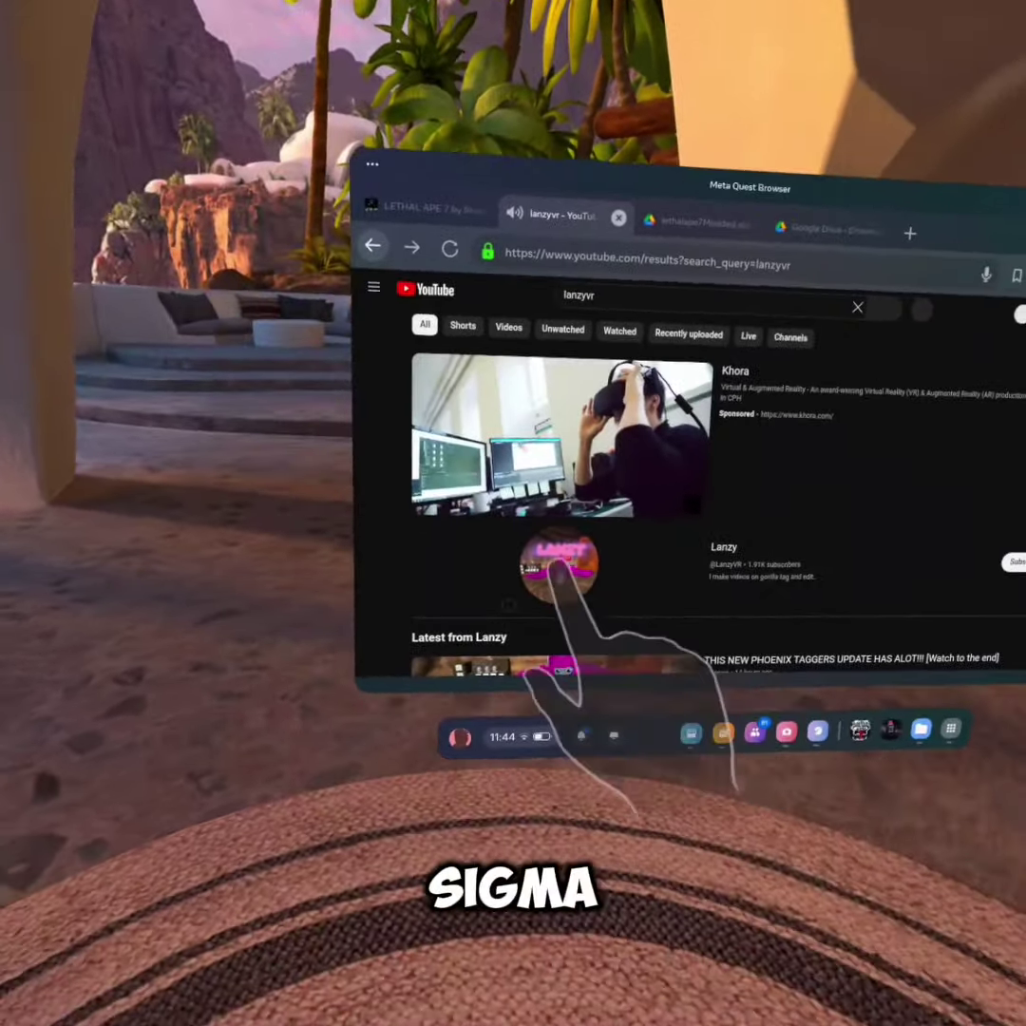
click(556, 570)
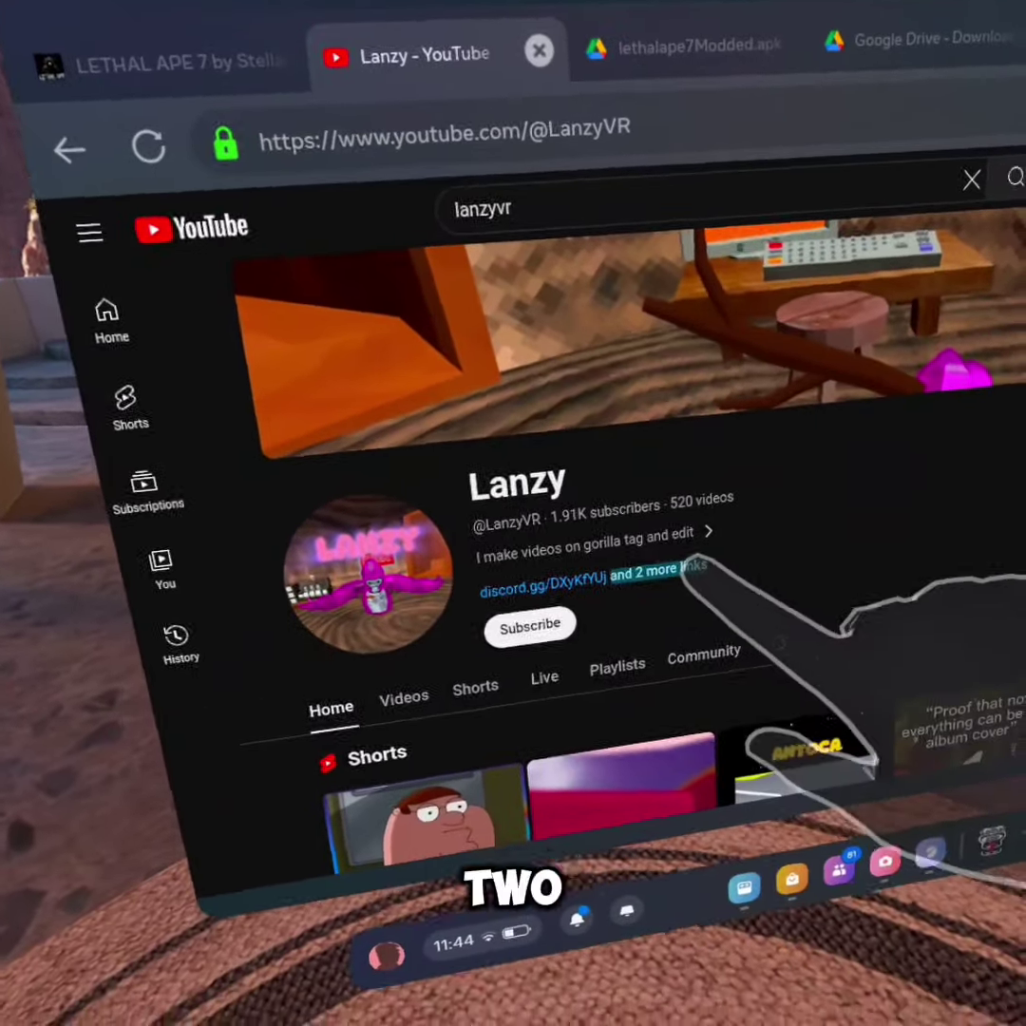
Download lethalape7Modded.apk via the channel's 'Lethal ape 7 modded' Google Drive link
click(670, 564)
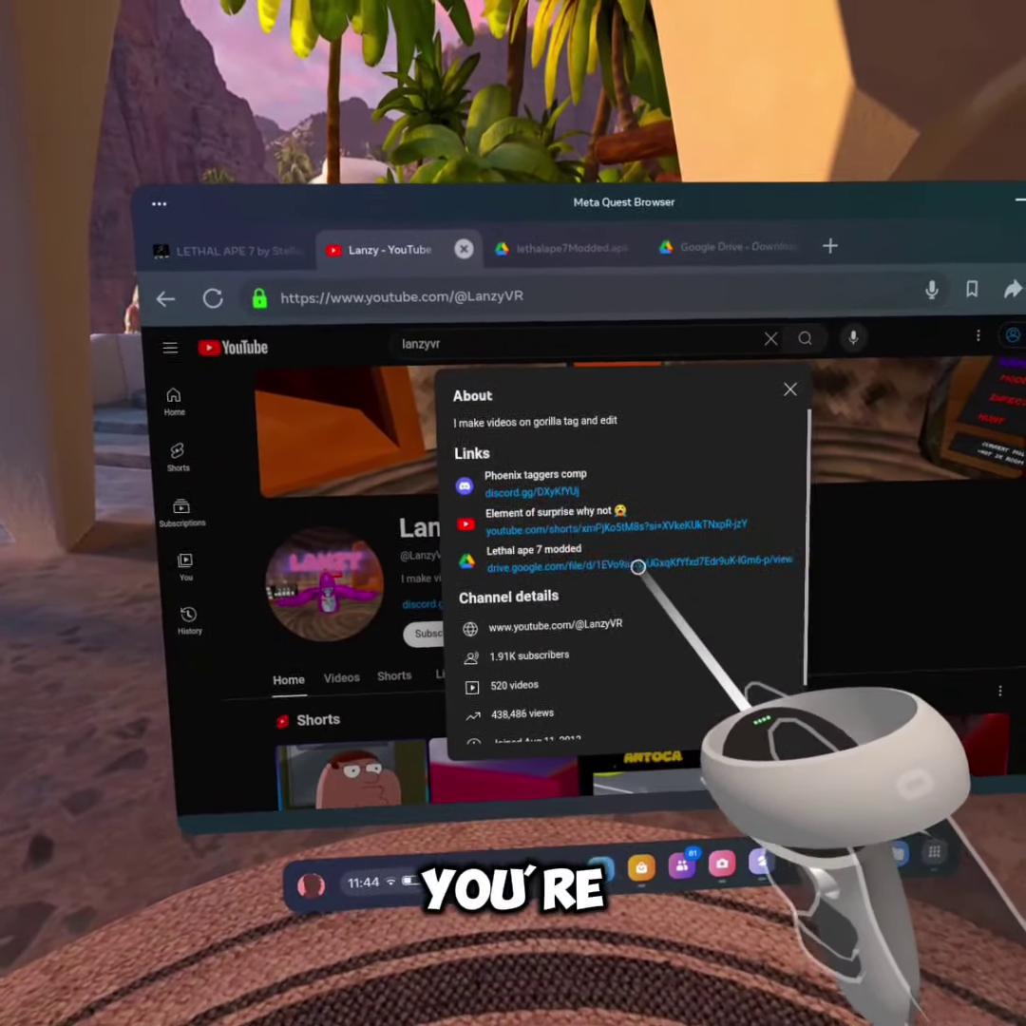
click(623, 554)
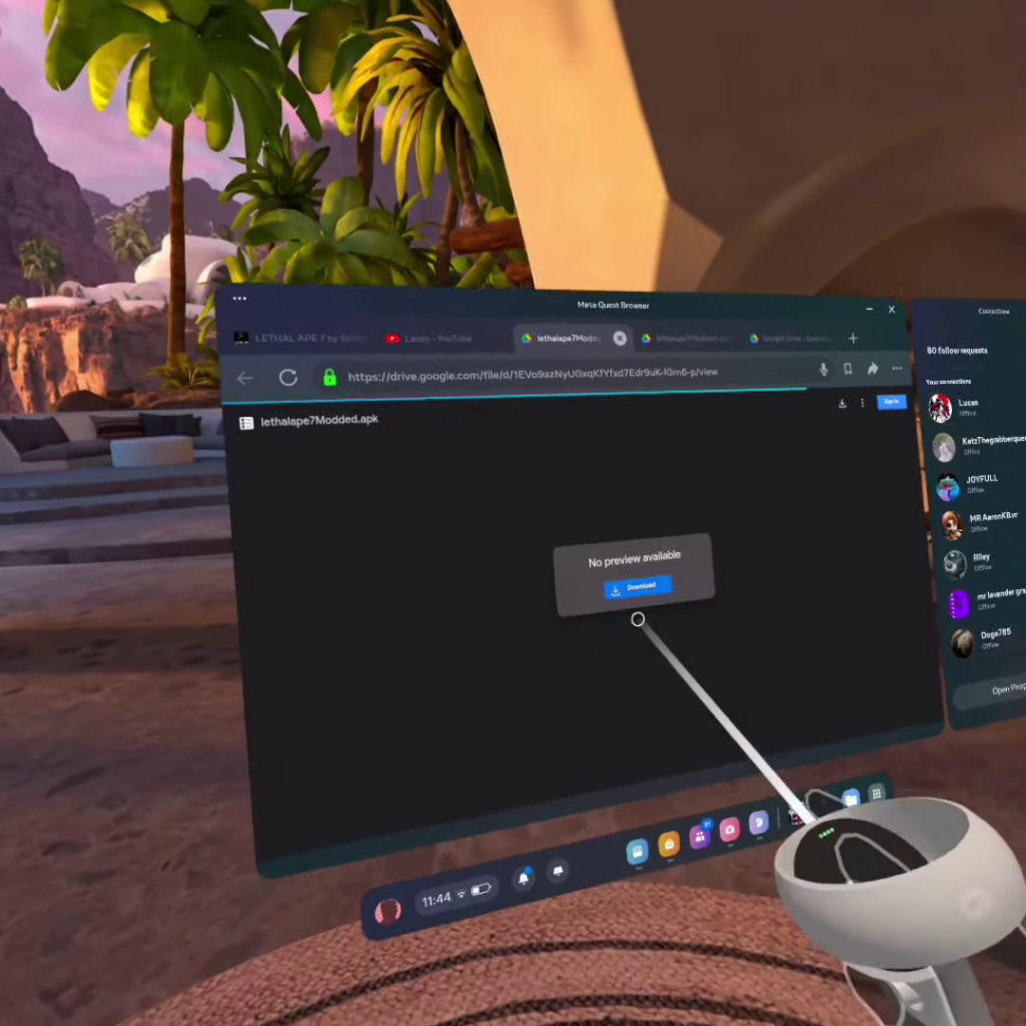
click(623, 579)
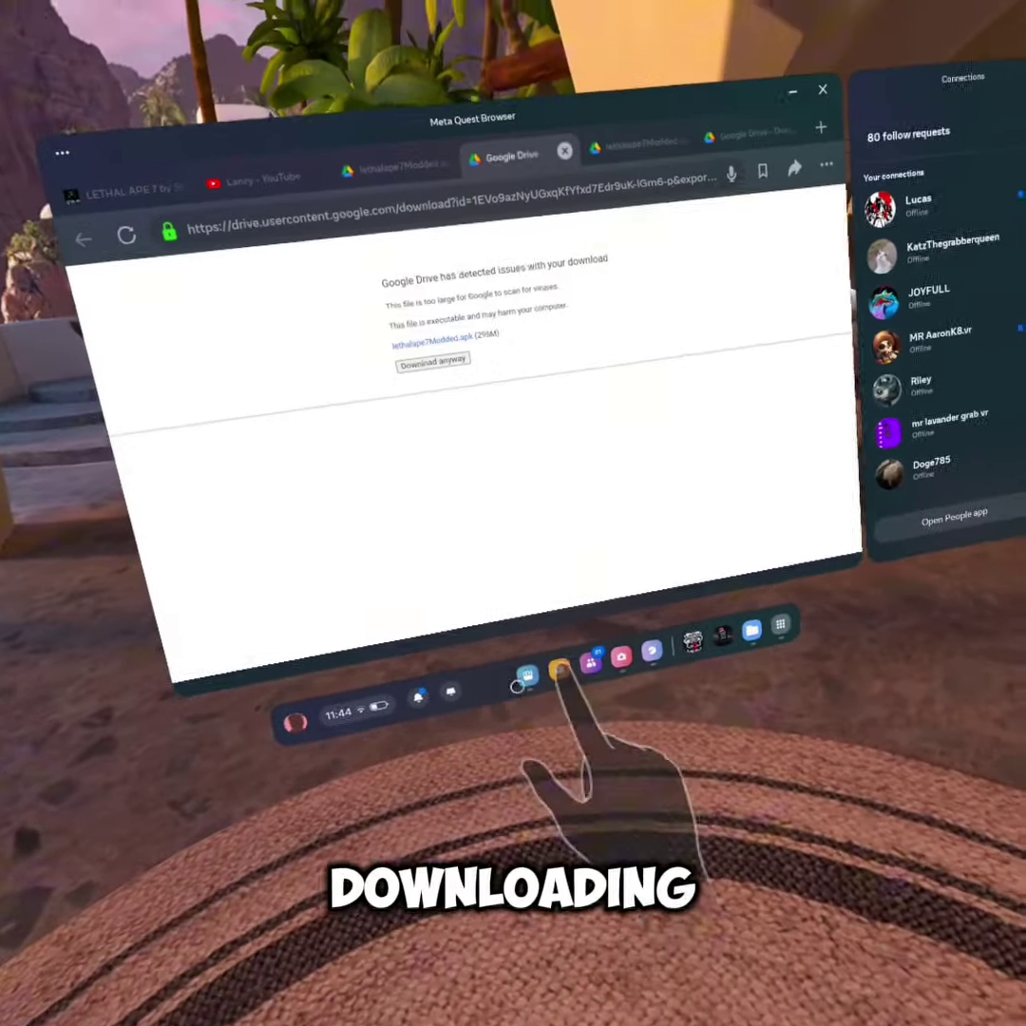
Open the Mobile VR Station page from a 'mobile vr station' Store search and start it
click(561, 669)
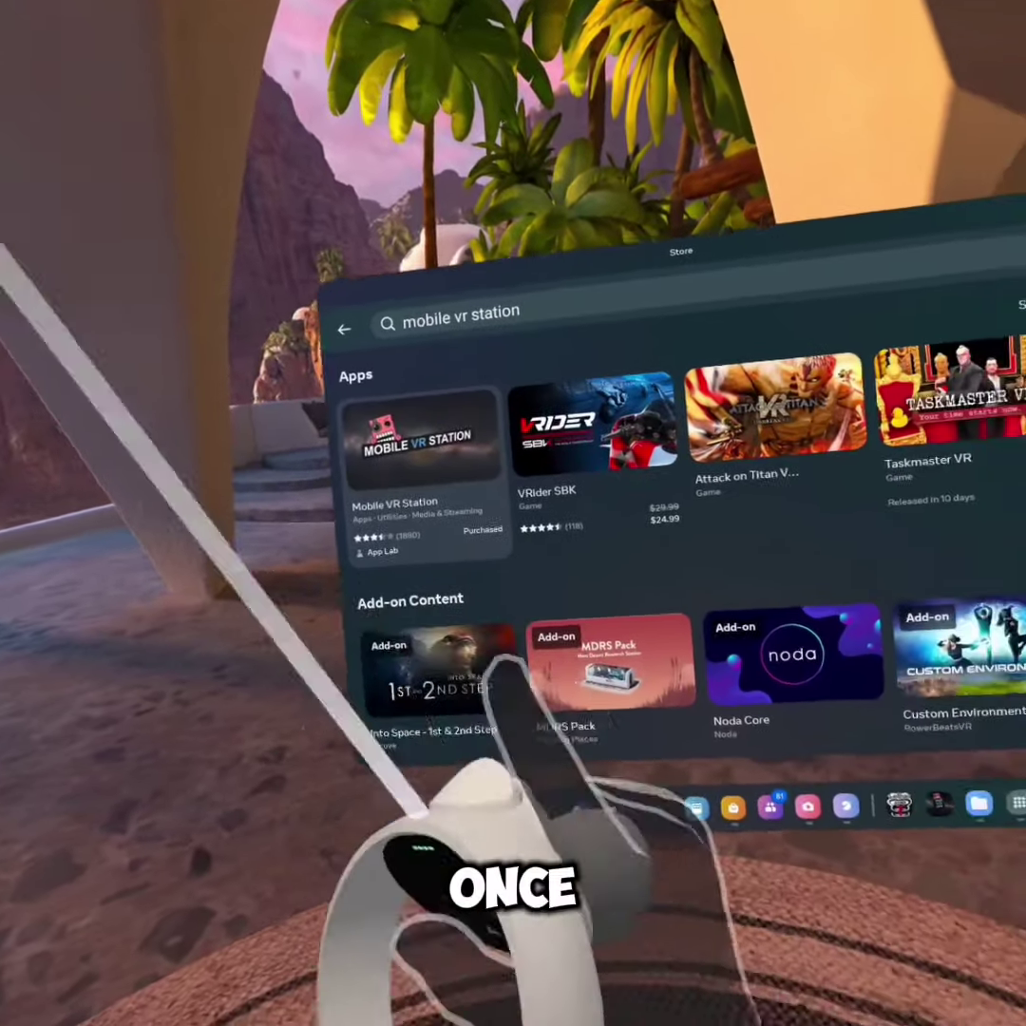
click(504, 570)
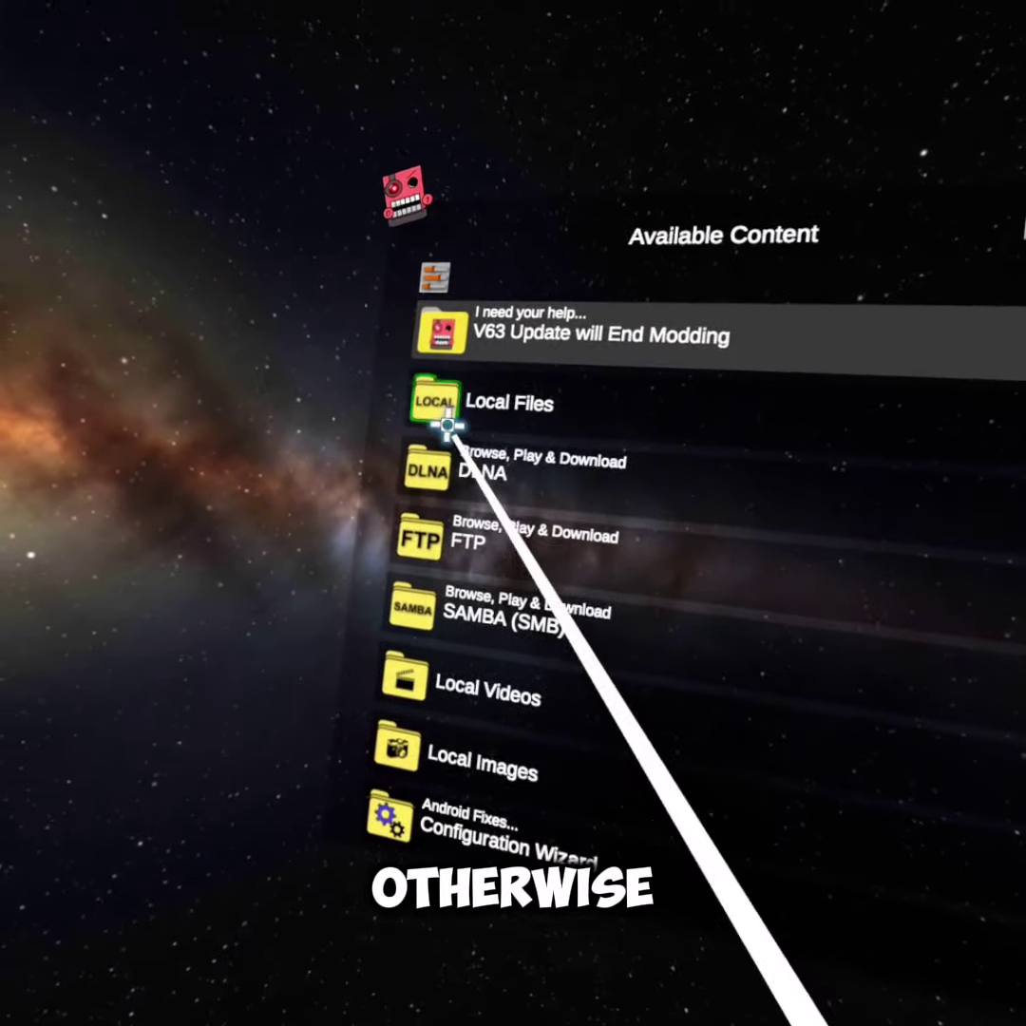
Request scoped storage access for Local Files > Android > data, then centre the folder picker
click(439, 409)
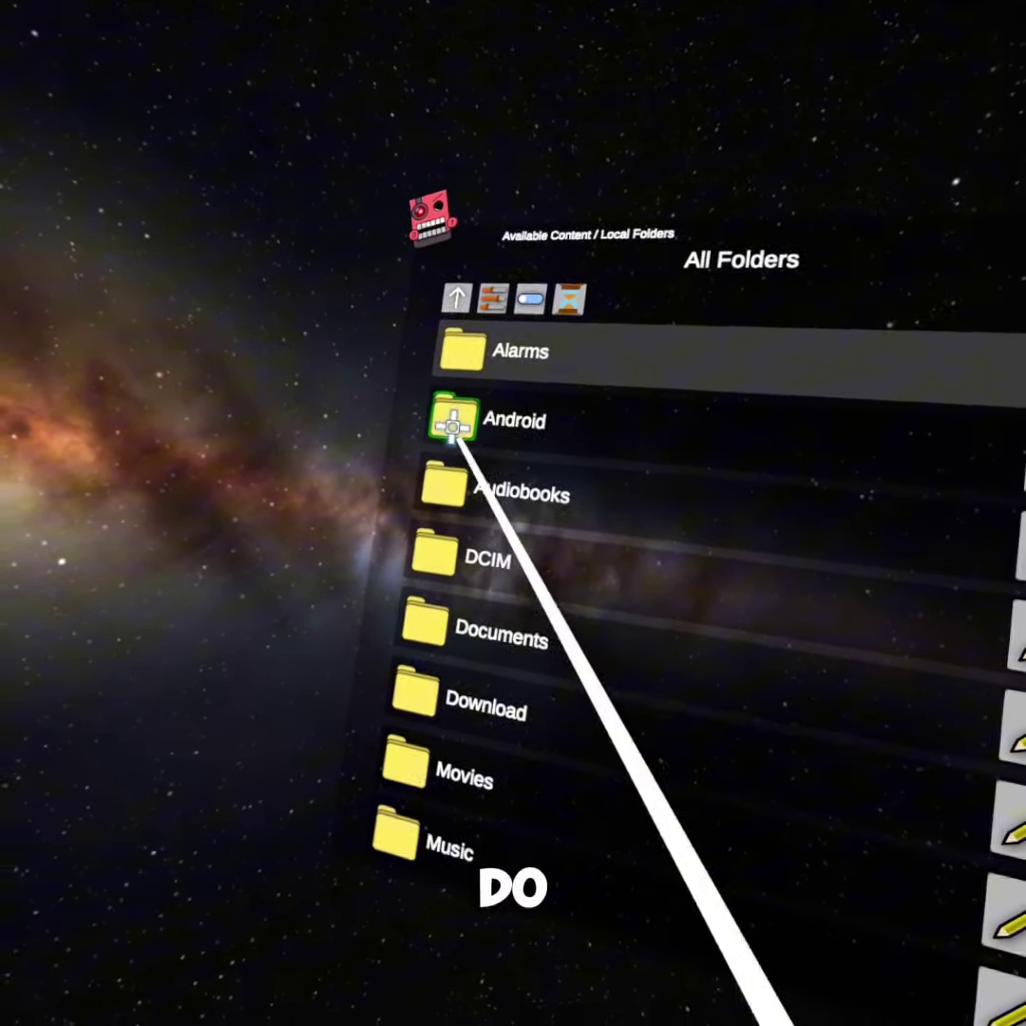
click(494, 433)
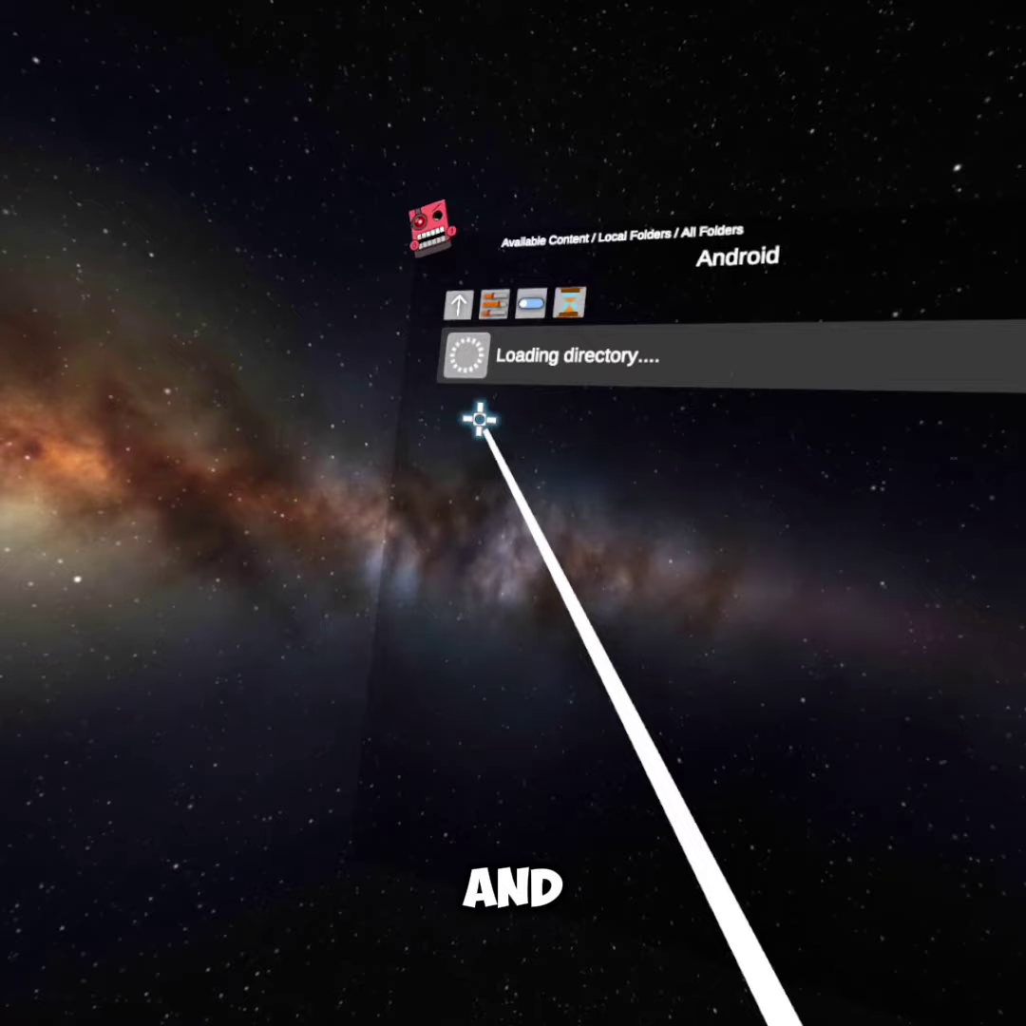
click(458, 363)
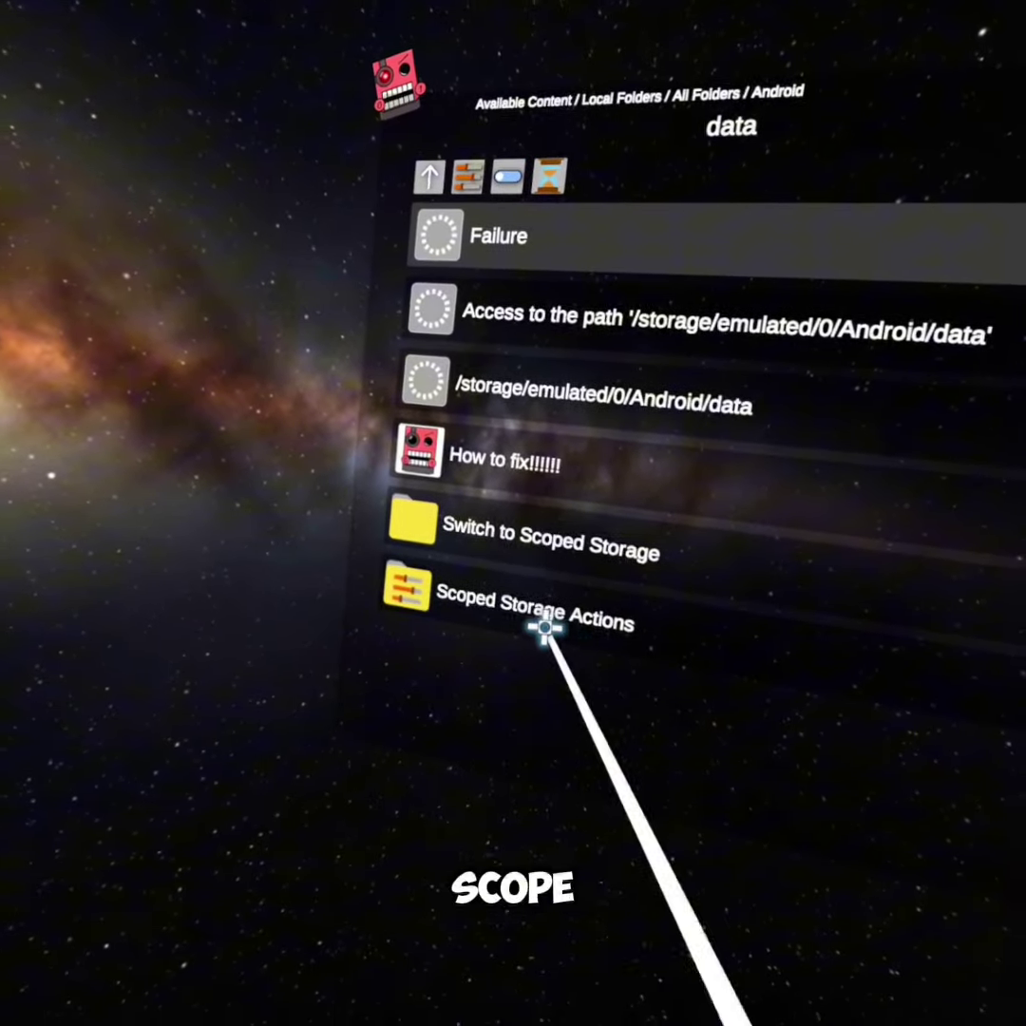
click(409, 582)
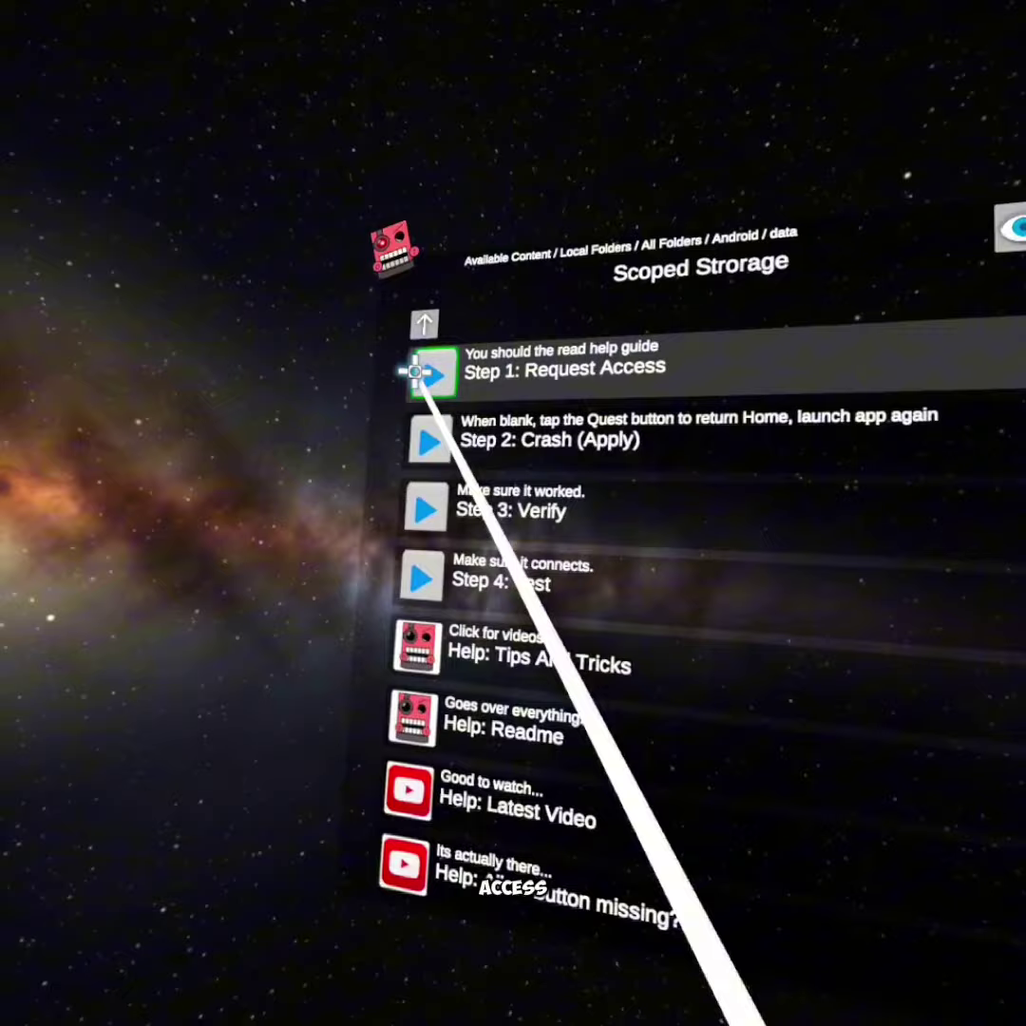
click(467, 447)
drag(527, 760, 593, 604)
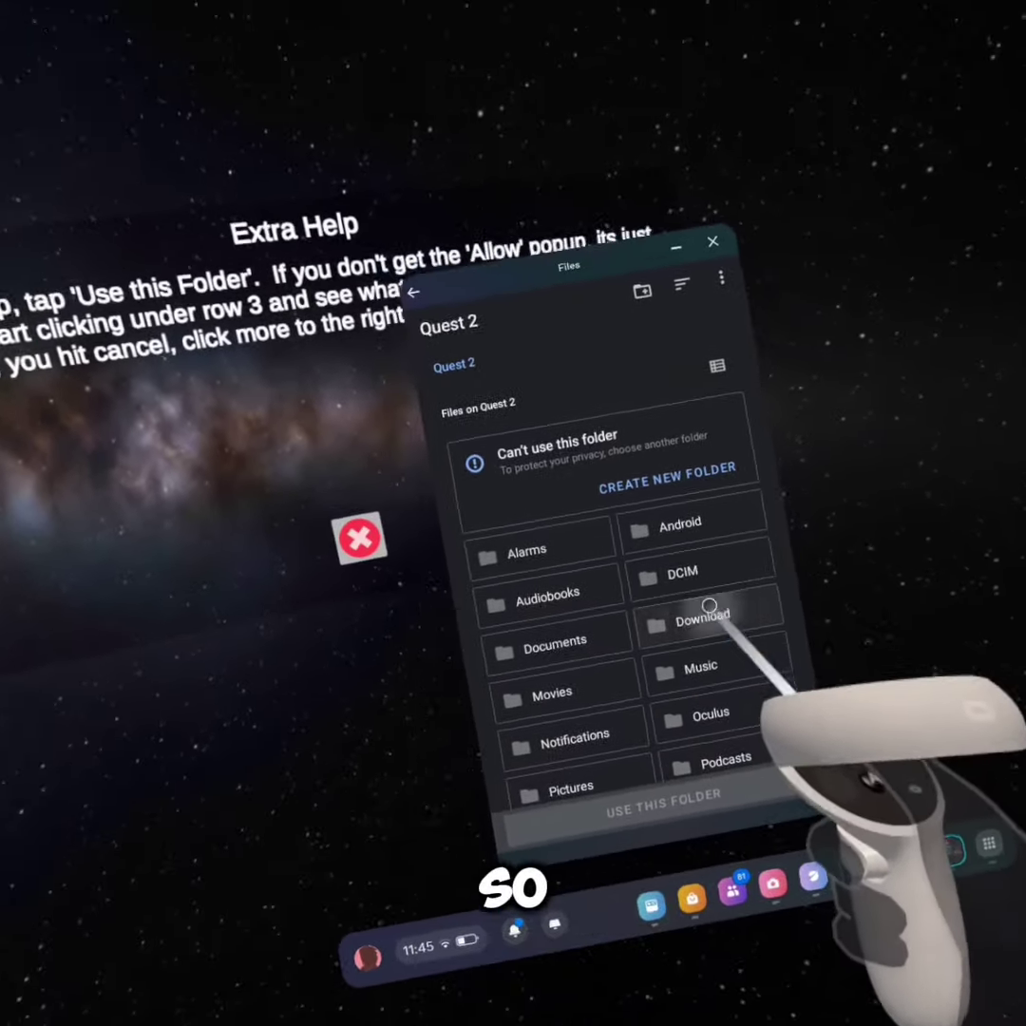
Install the Lethal Ape 7 apk from the Download folder, continuing past the prompt
click(660, 554)
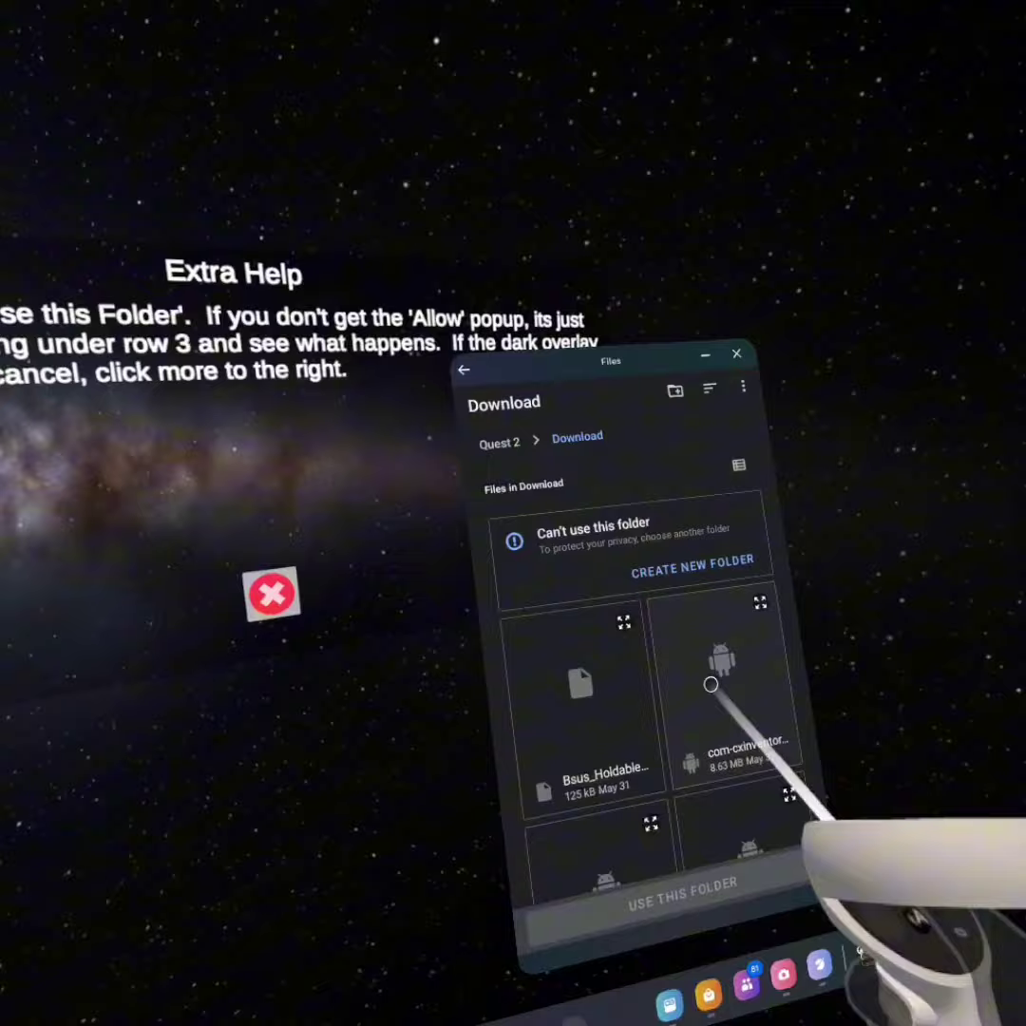
scroll(628, 549, down, 3)
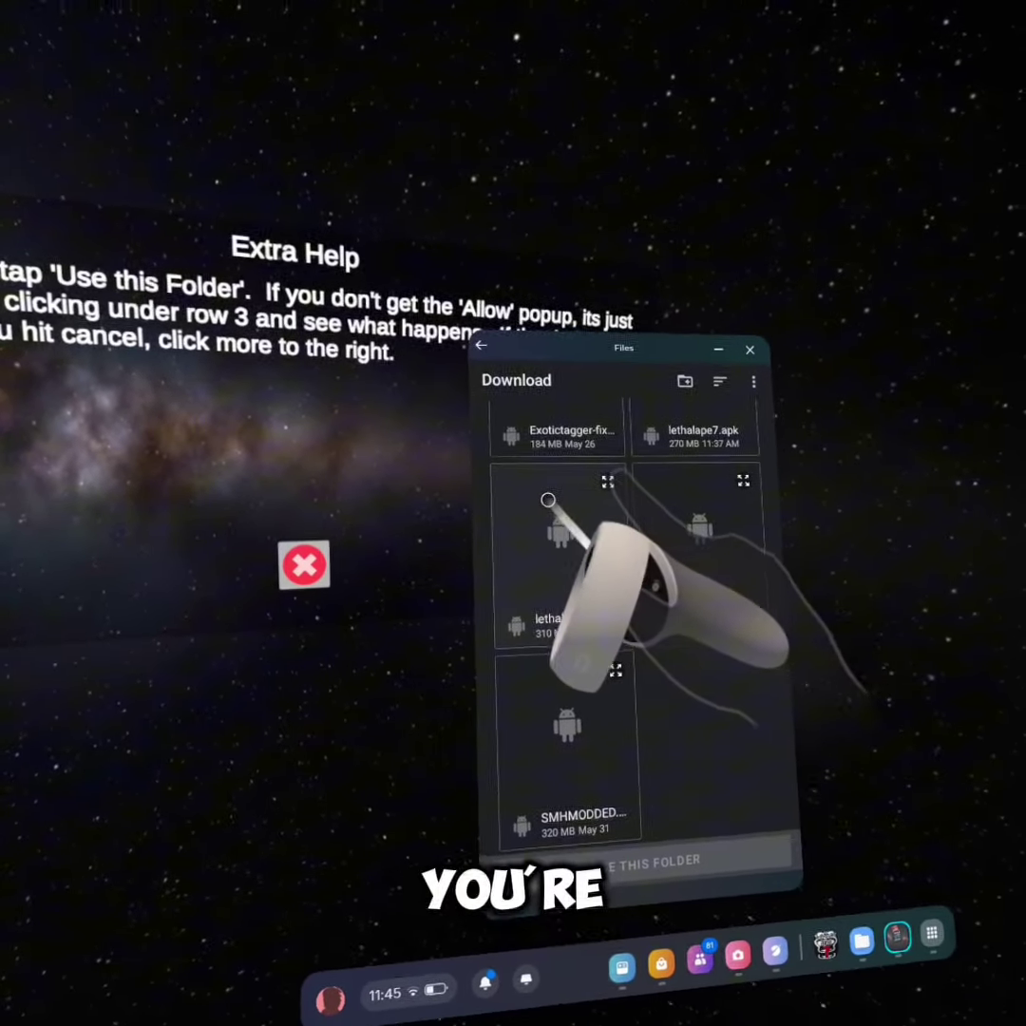
click(602, 502)
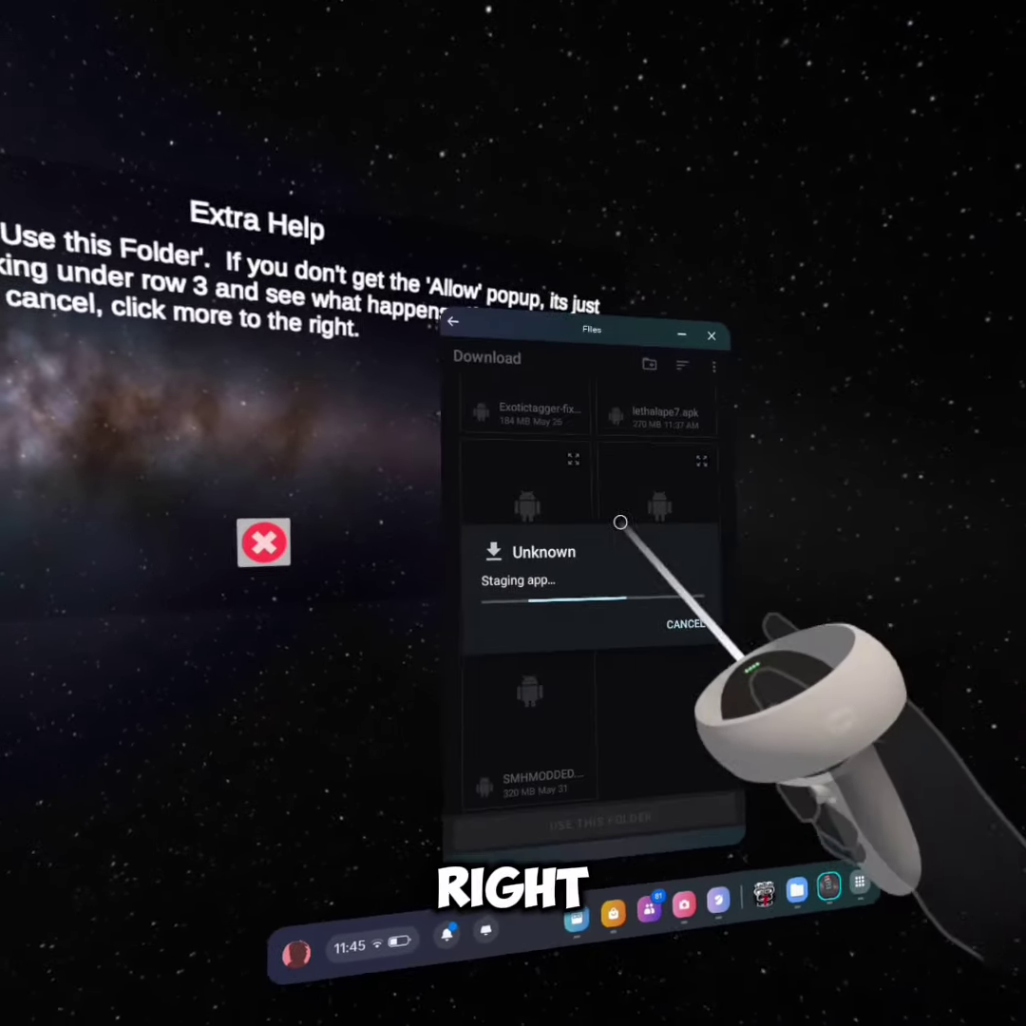
click(667, 571)
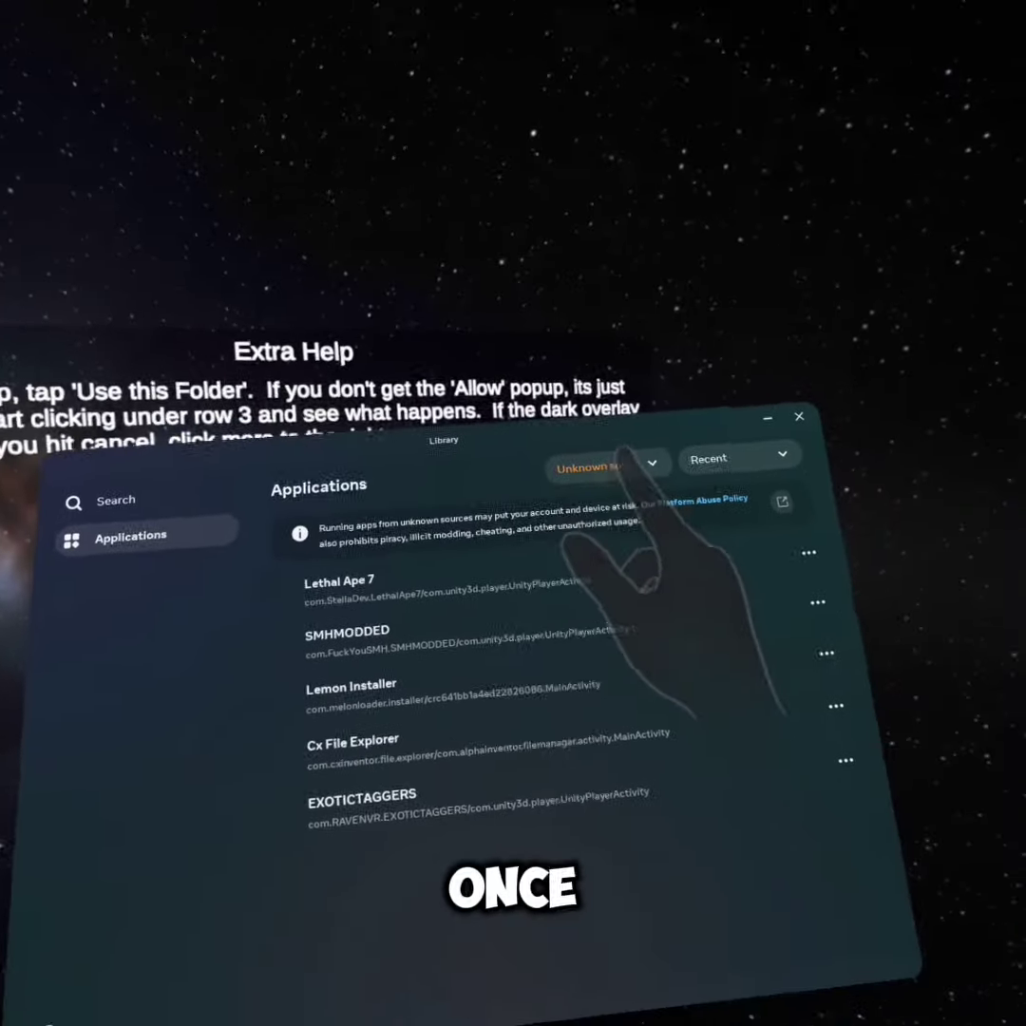
Set the Library category filter to Unknown sources and launch Lethal Ape 7
click(665, 470)
click(632, 517)
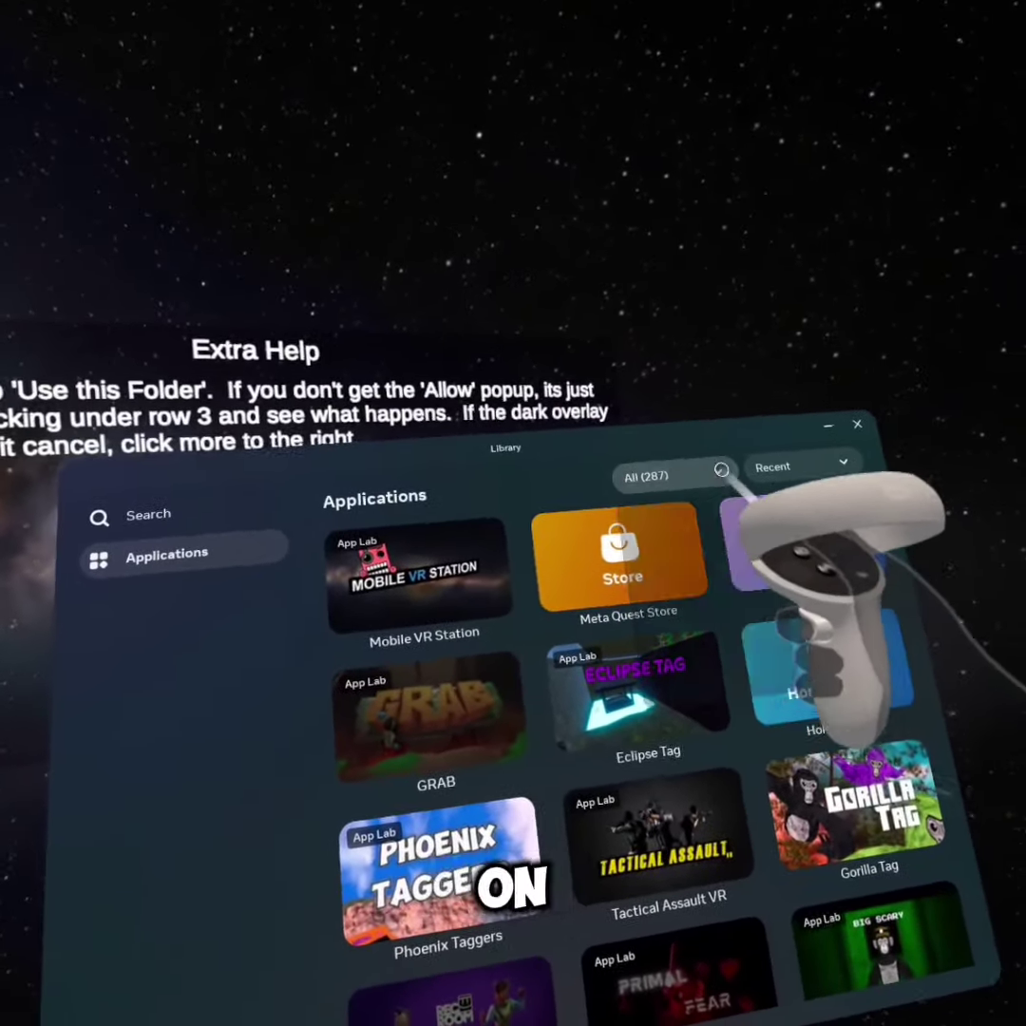
click(646, 443)
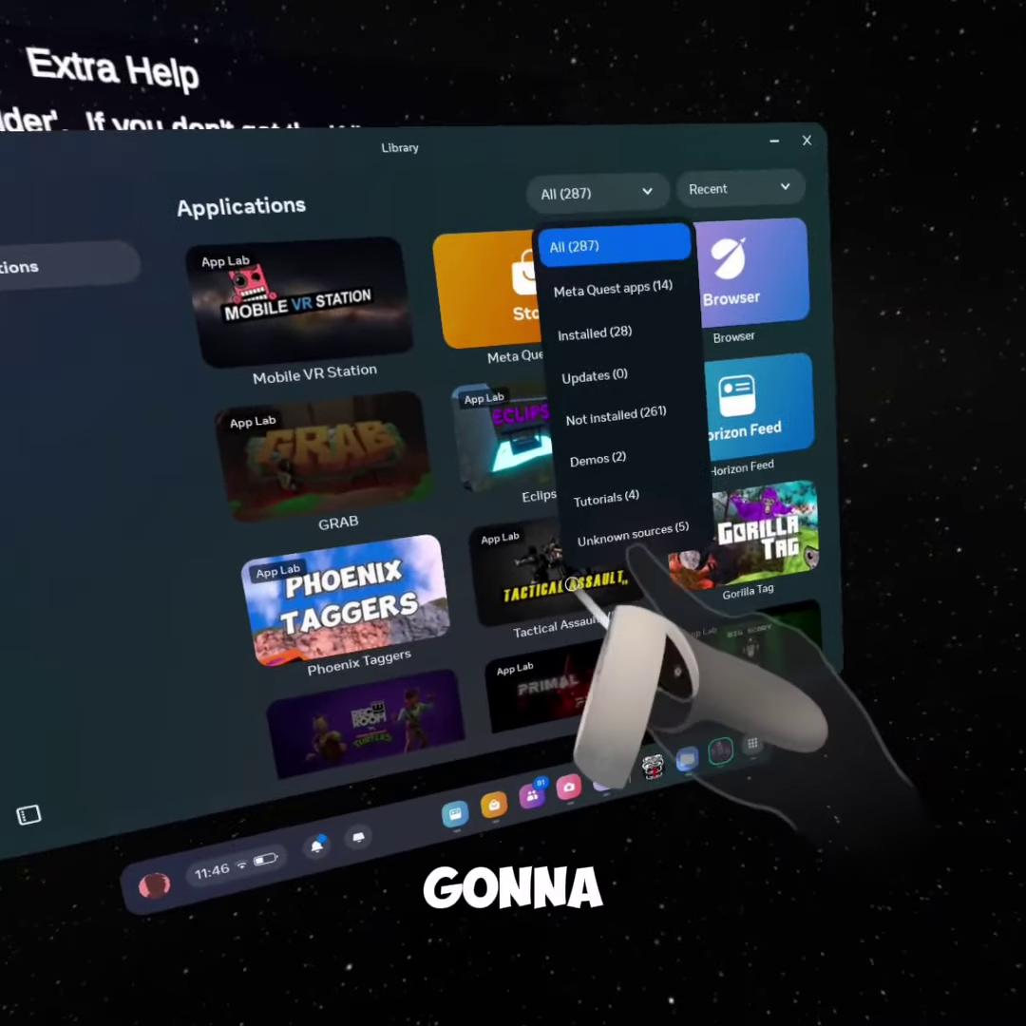
click(598, 668)
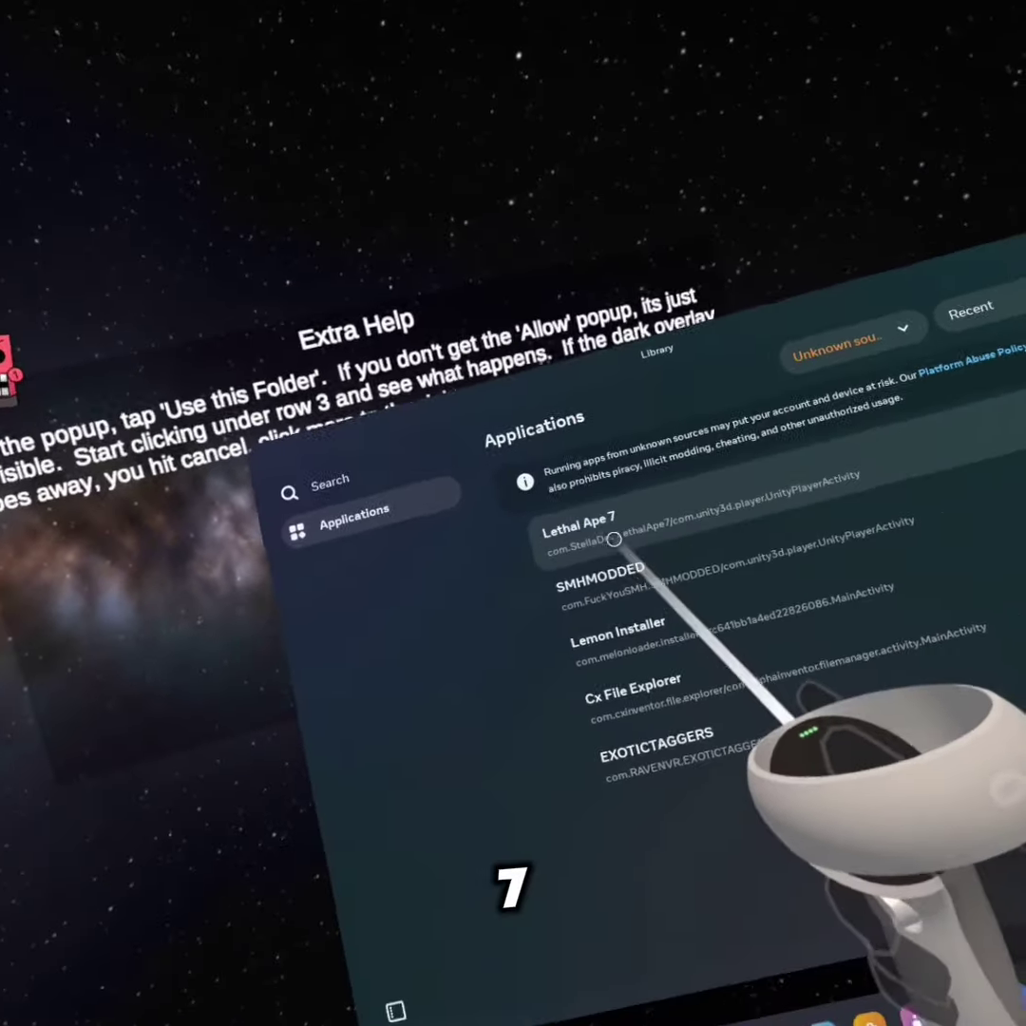
click(610, 528)
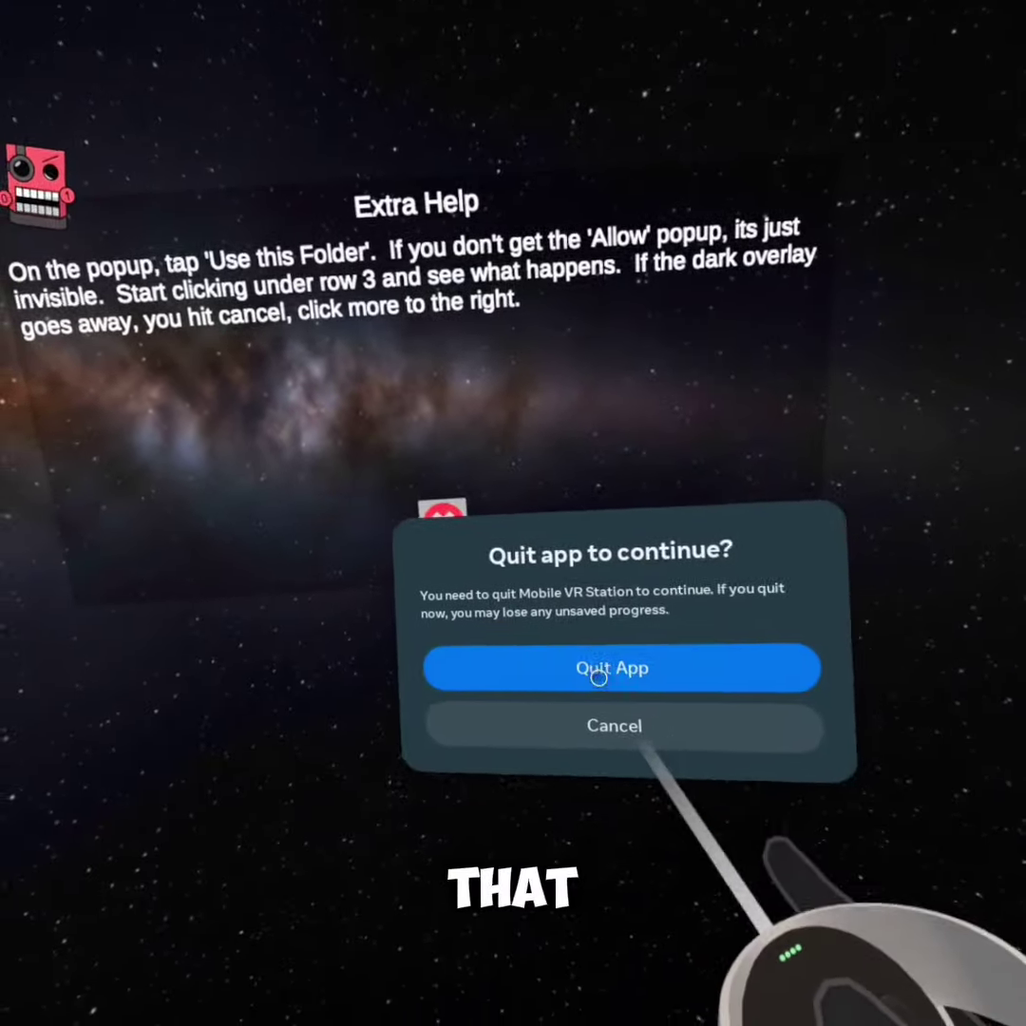